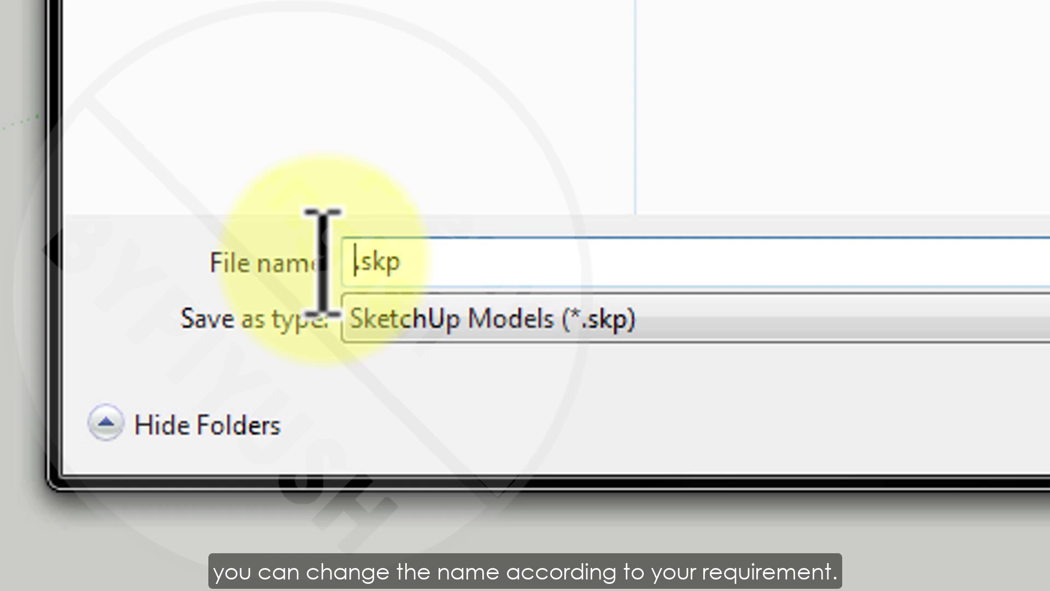
# - Save the model as SAMPLE-1.skp in the SketchUp Models (*.skp) format
pyautogui.write('PLE-1')
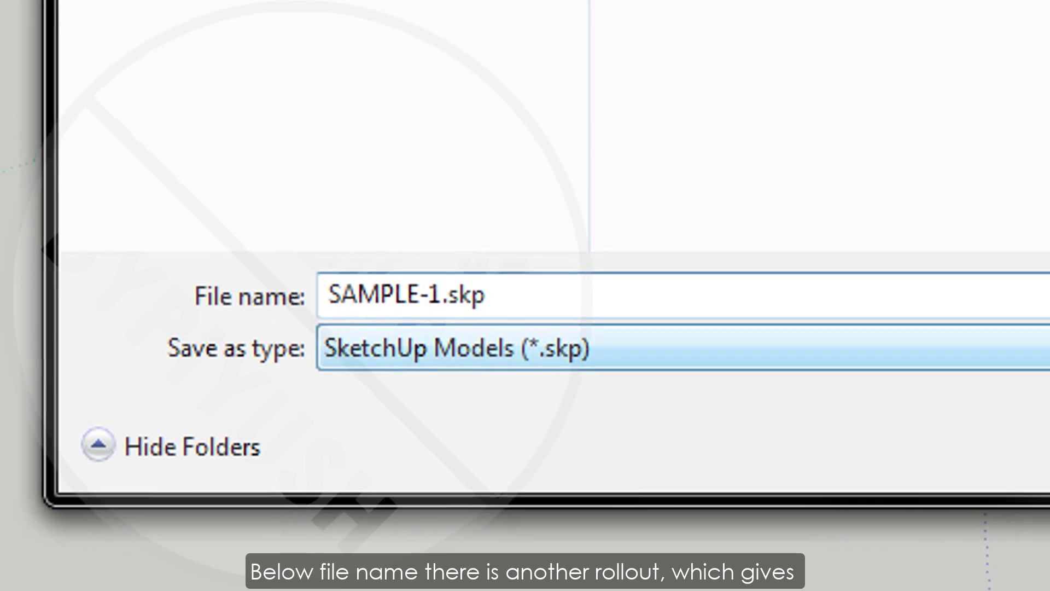
pyautogui.click(635, 346)
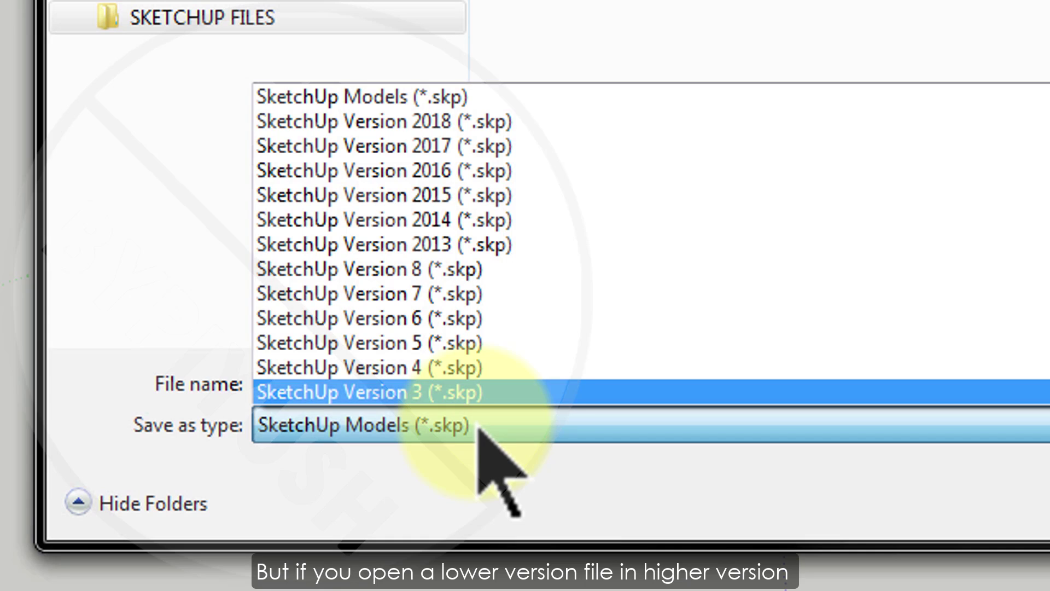
pyautogui.click(480, 429)
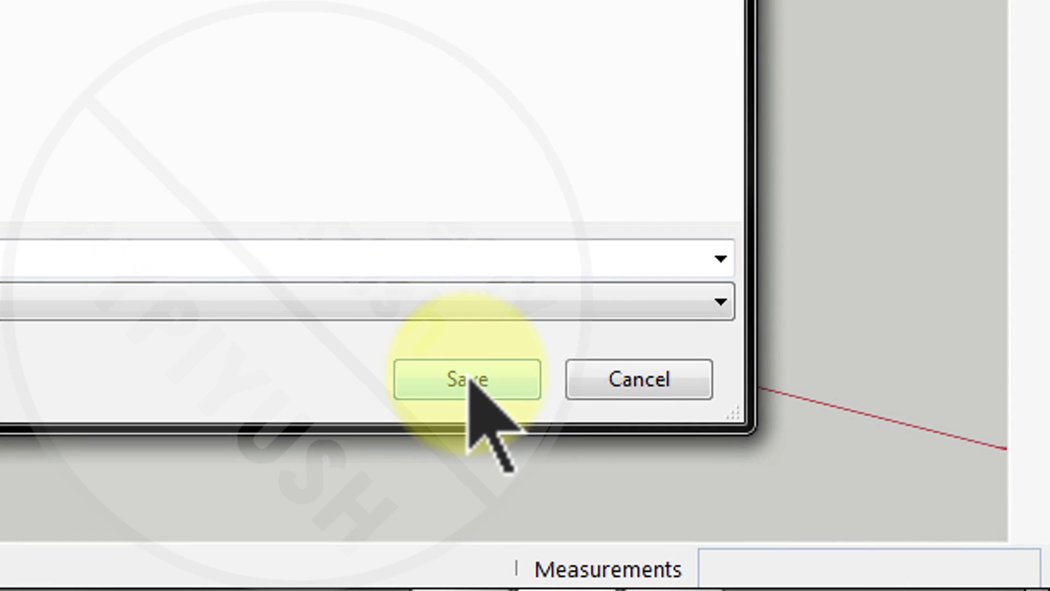
pyautogui.click(468, 377)
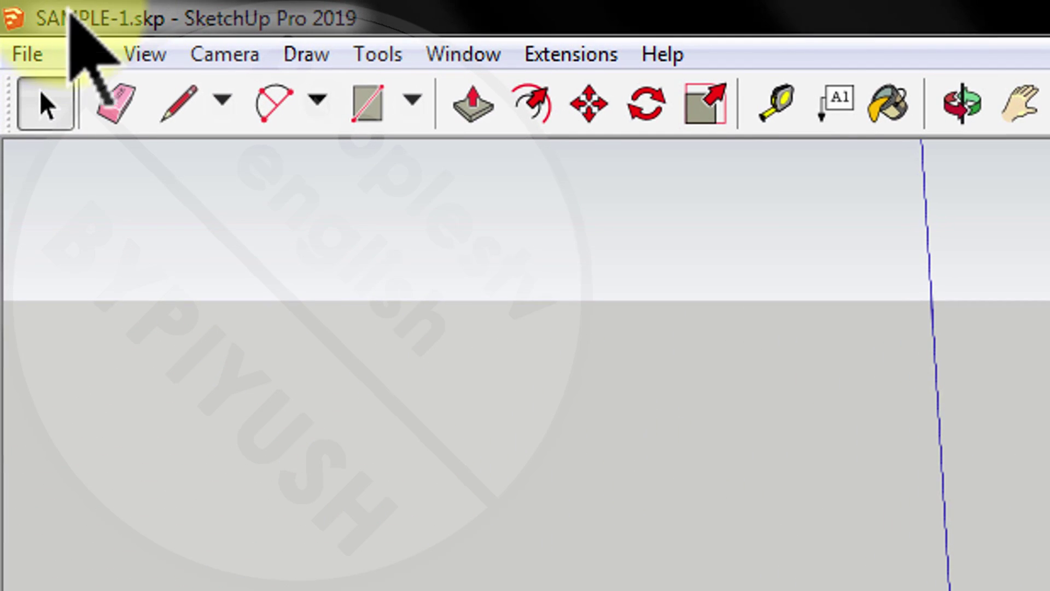
# - Save the SAMPLE-1 model under the new name SAMPLE-2.skp in the SKETCHUP FILES folder
pyautogui.click(28, 54)
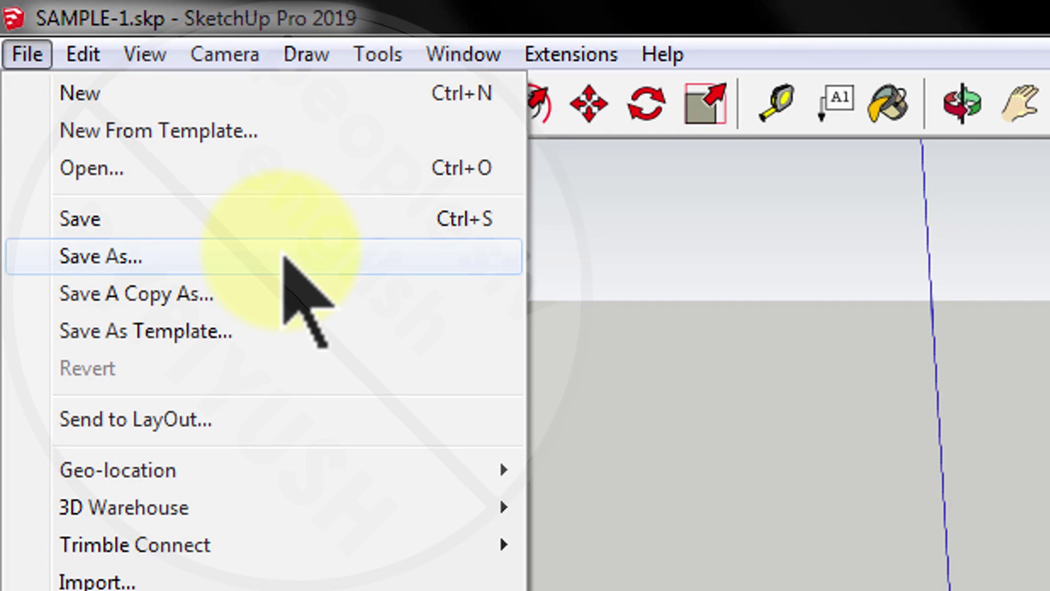
pyautogui.click(285, 258)
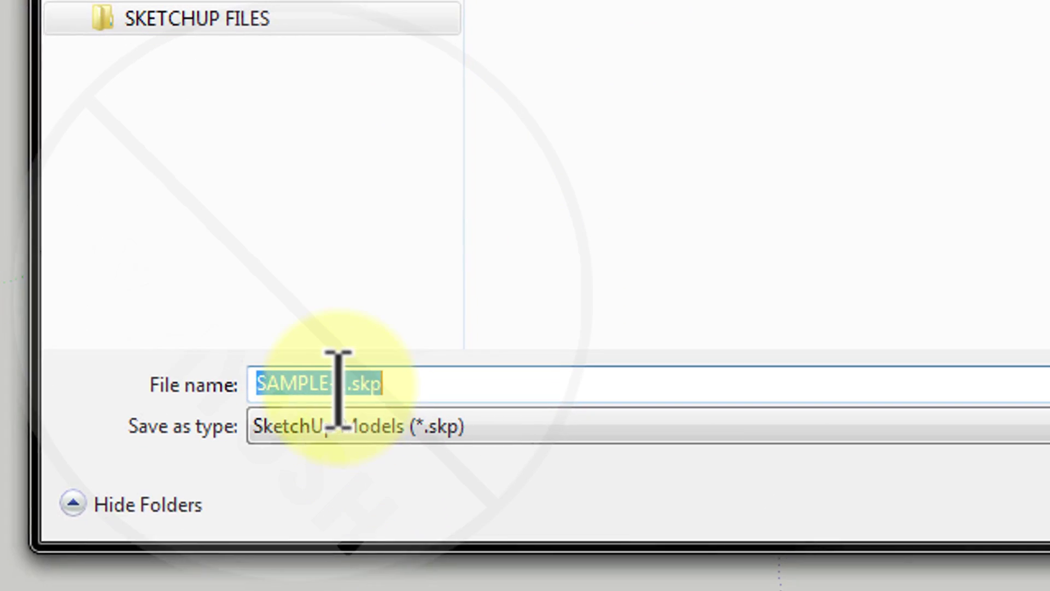
pyautogui.click(335, 373)
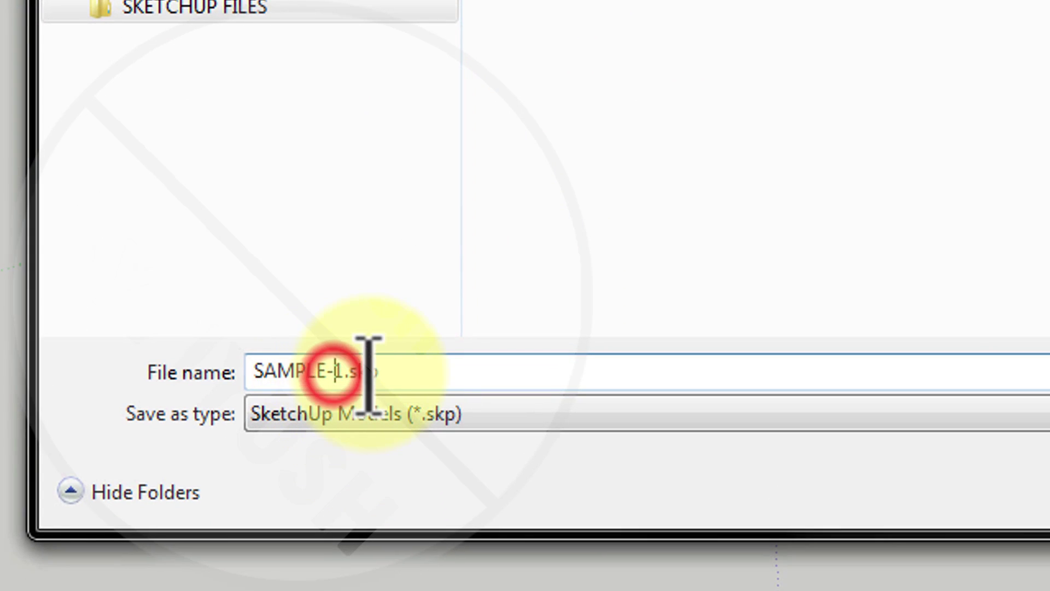
pyautogui.press('BackSpace')
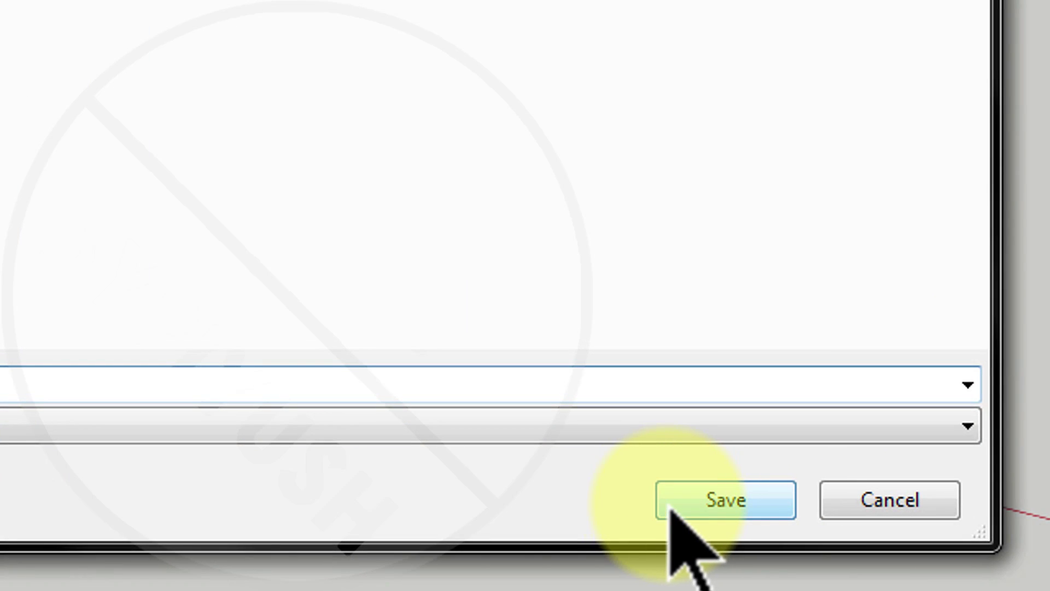
pyautogui.click(669, 500)
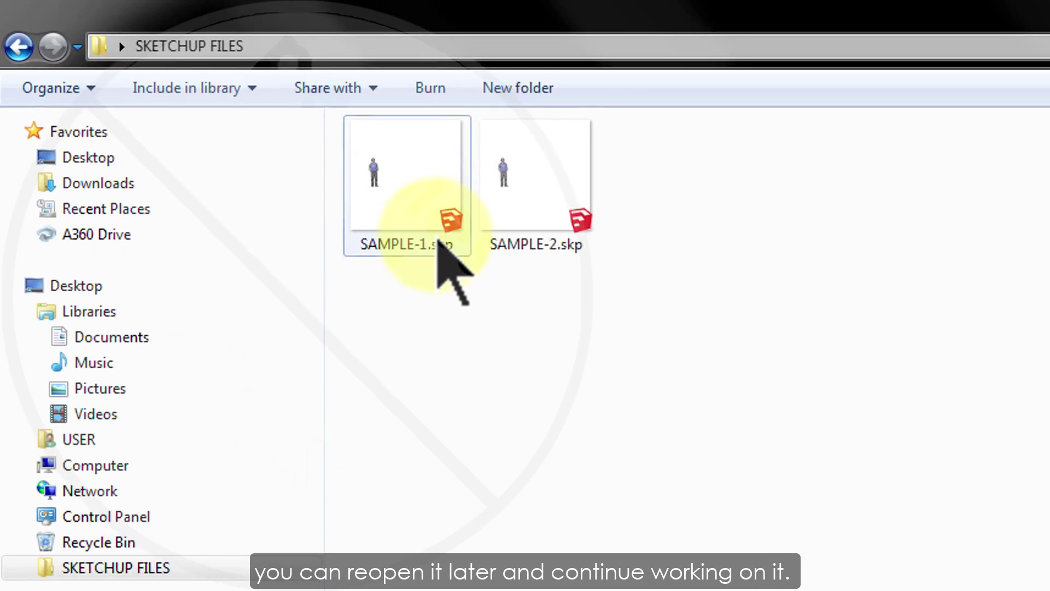
# - Open SAMPLE-1.skp directly from the SKETCHUP FILES folder in the file explorer
pyautogui.click(439, 240)
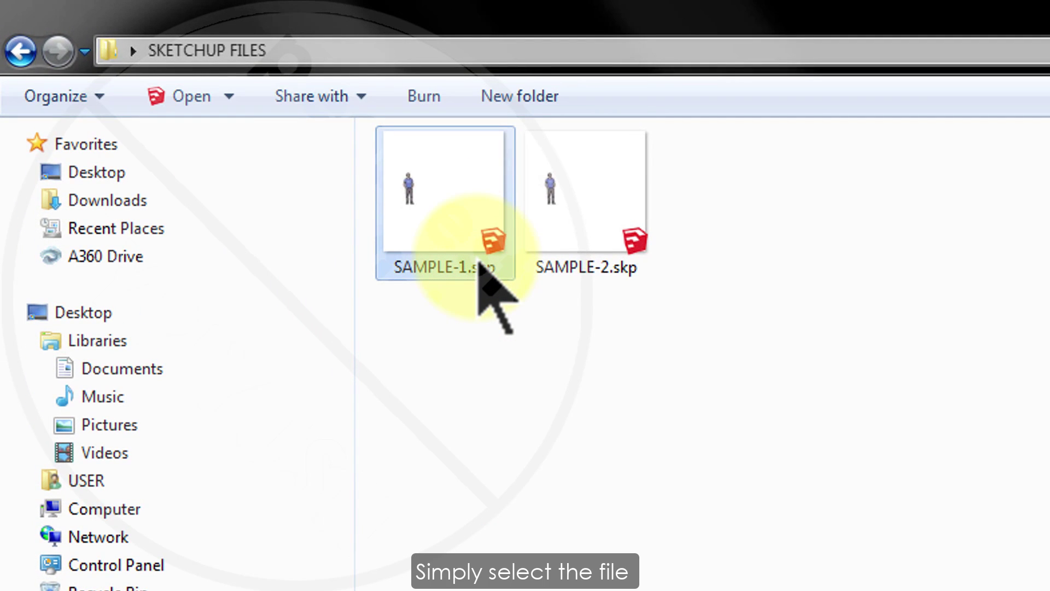
pyautogui.doubleClick(450, 188)
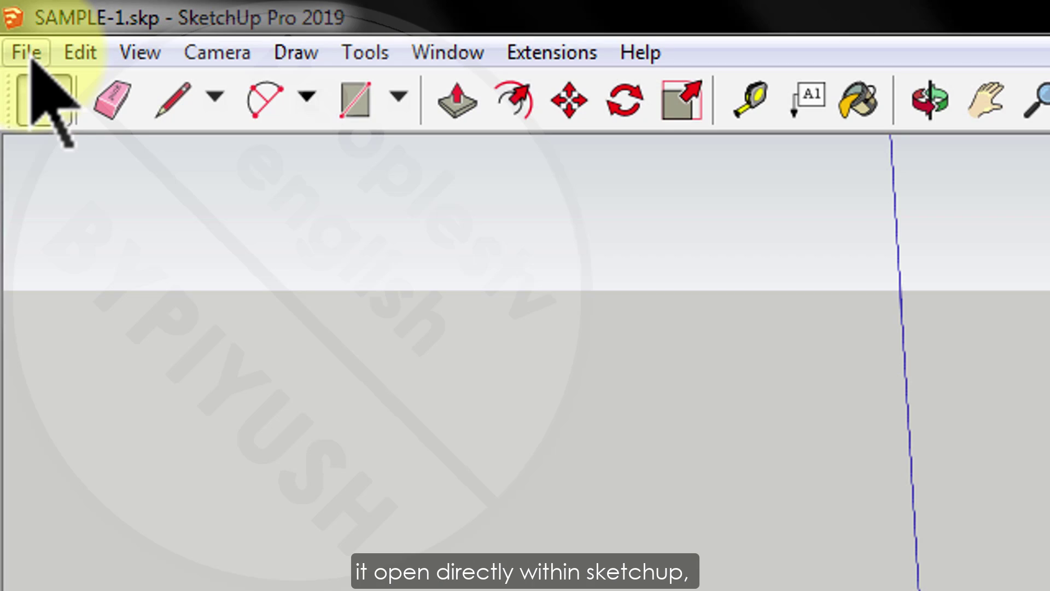
# - Open a saved model from within SketchUp, browsing to the SKETCHUP FILES folder on the Desktop
pyautogui.click(27, 53)
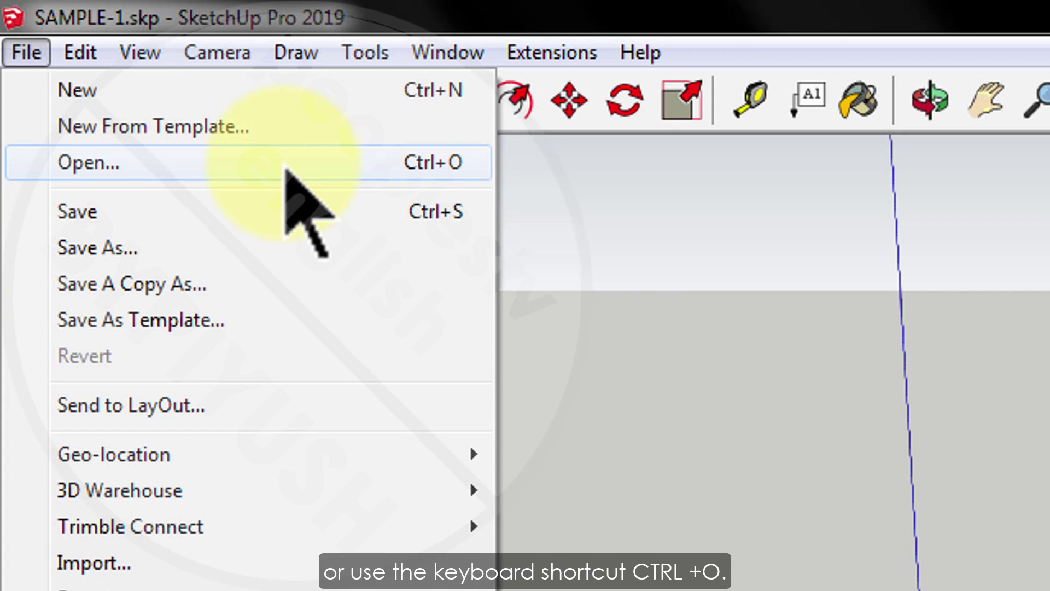
pyautogui.click(283, 162)
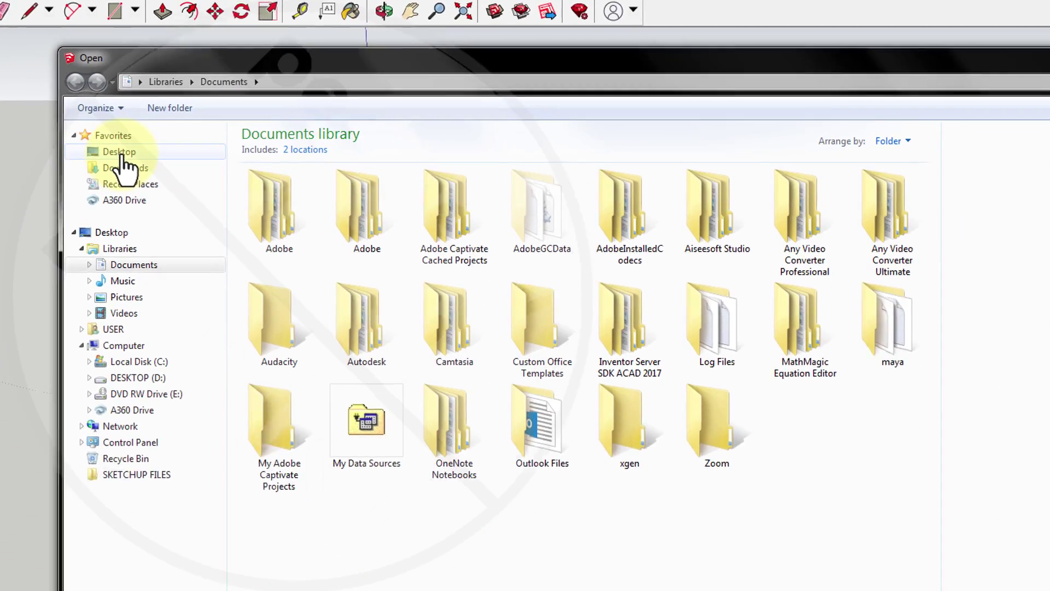
pyautogui.click(120, 154)
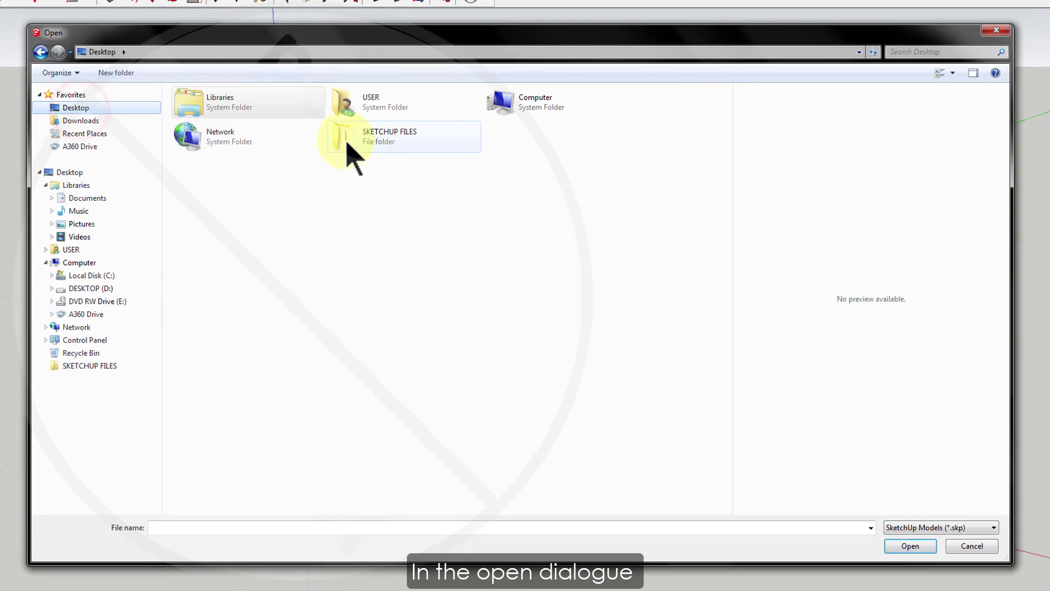
pyautogui.doubleClick(351, 145)
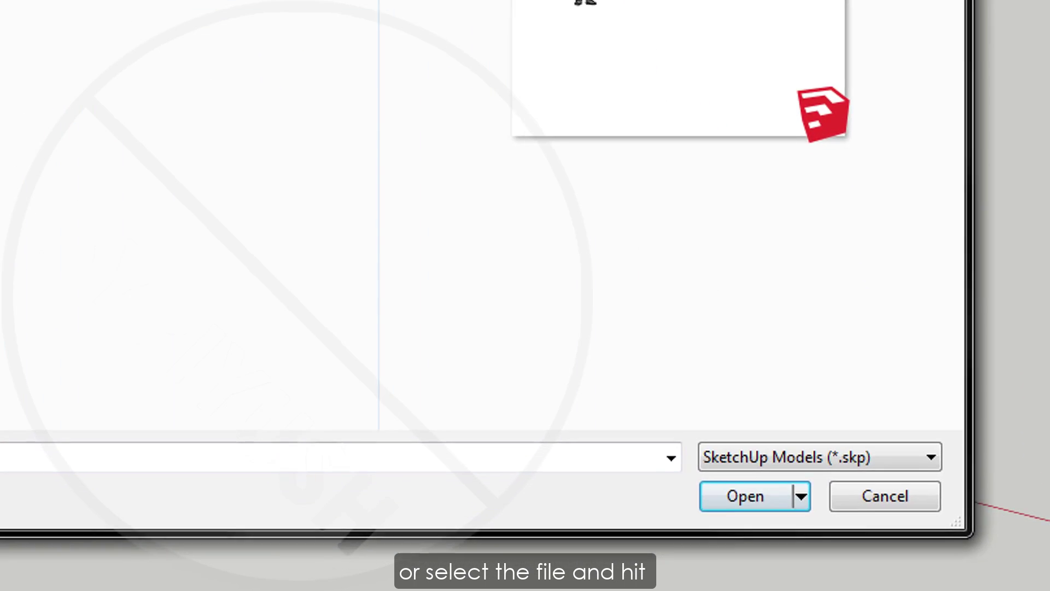
pyautogui.click(694, 483)
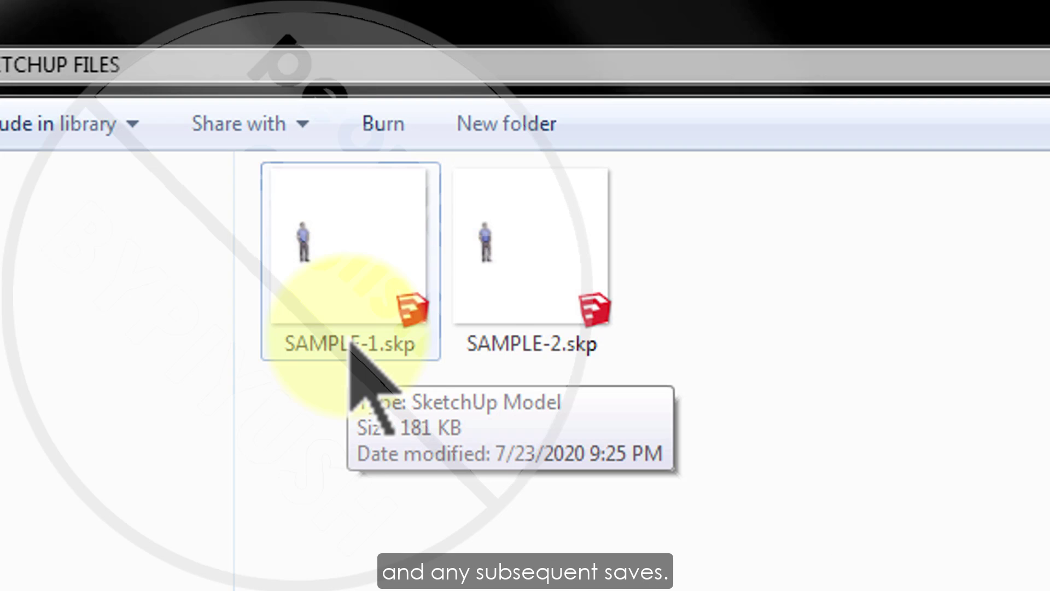
# - Reopen SAMPLE-1.skp from the SKETCHUP FILES folder and save it again under the same name
pyautogui.doubleClick(350, 337)
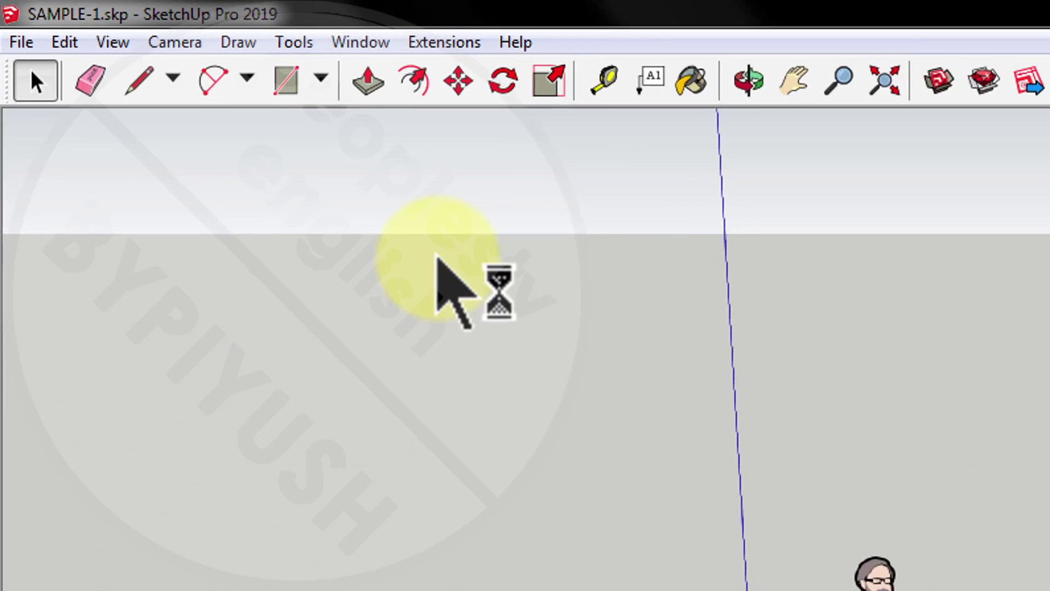
pyautogui.click(21, 42)
pyautogui.click(122, 164)
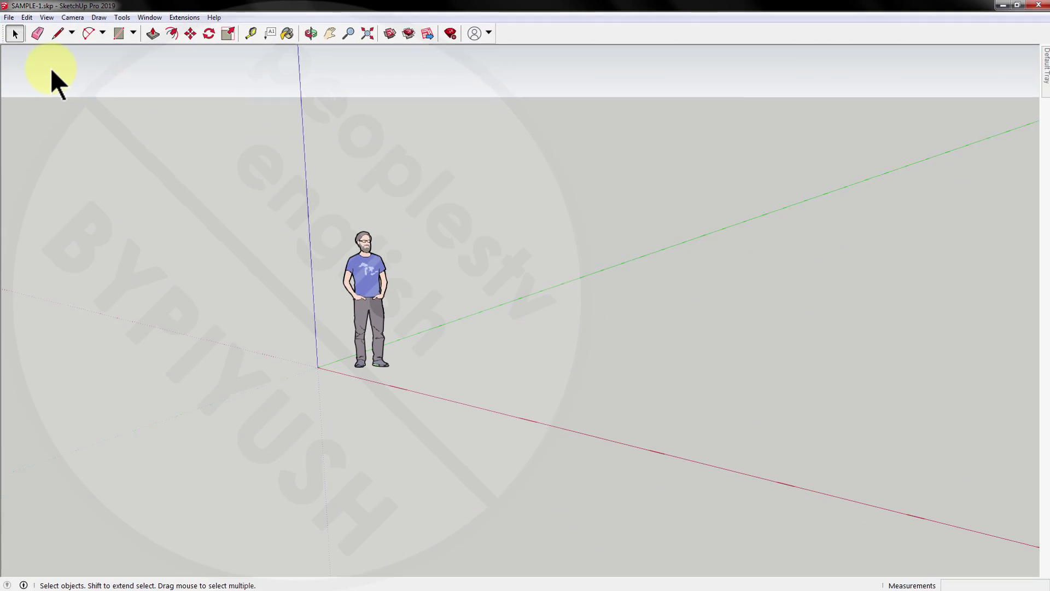
# - Switch to the SKETCHUP FILES folder and examine the SAMPLE-1.skb backup and the autosaveSAMPLE-2.skp file
pyautogui.hotkey('alt', 'Tab')
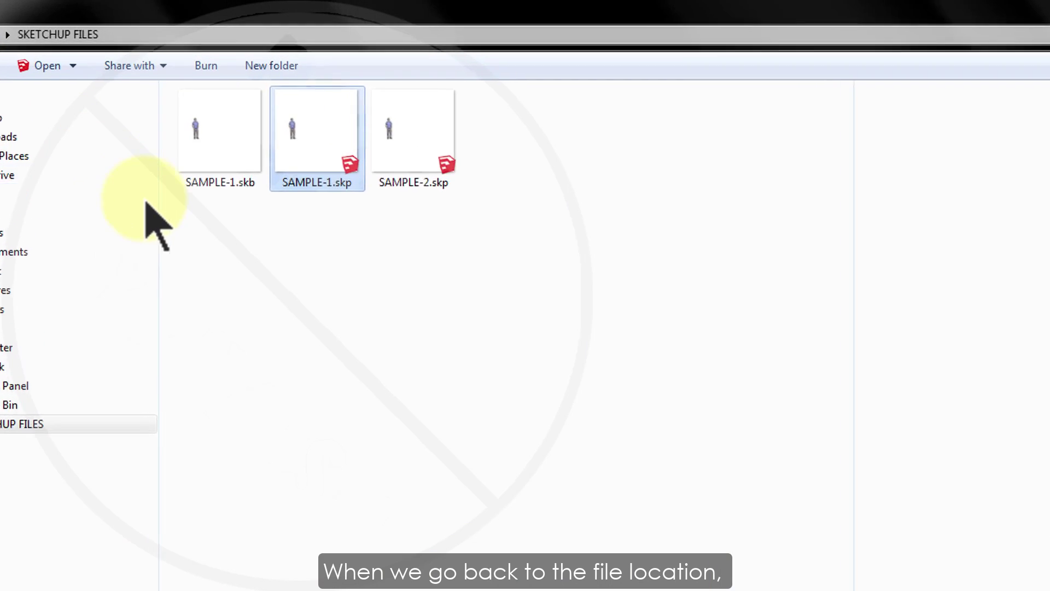
pyautogui.click(216, 174)
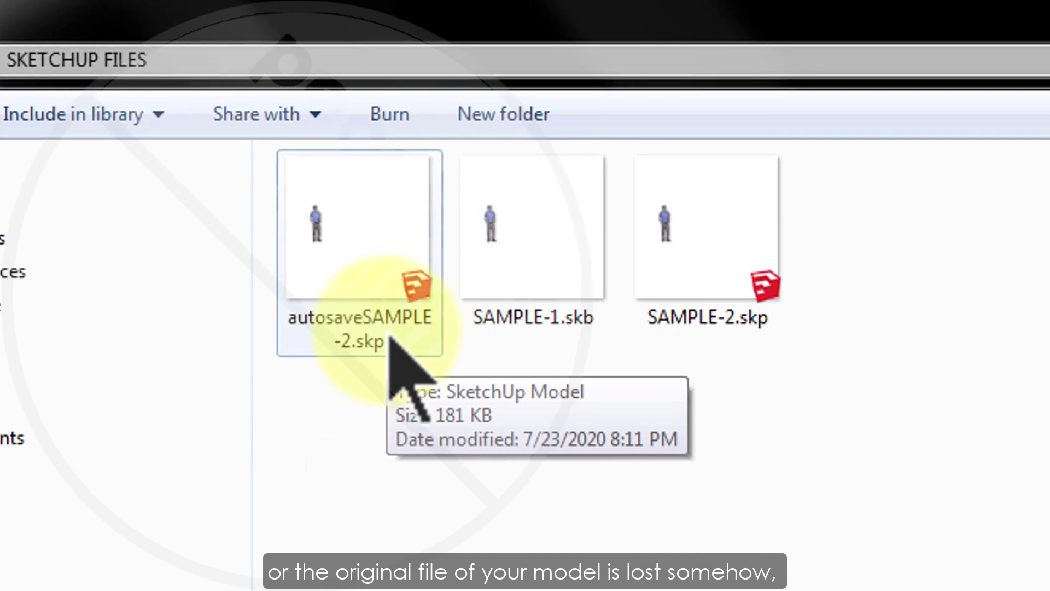
pyautogui.click(399, 345)
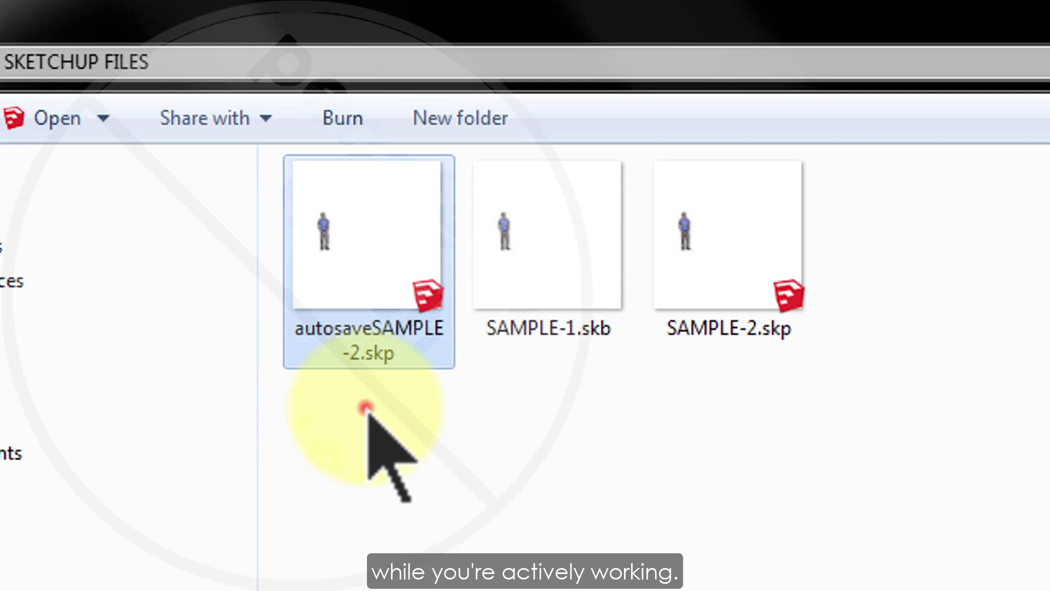
pyautogui.click(368, 414)
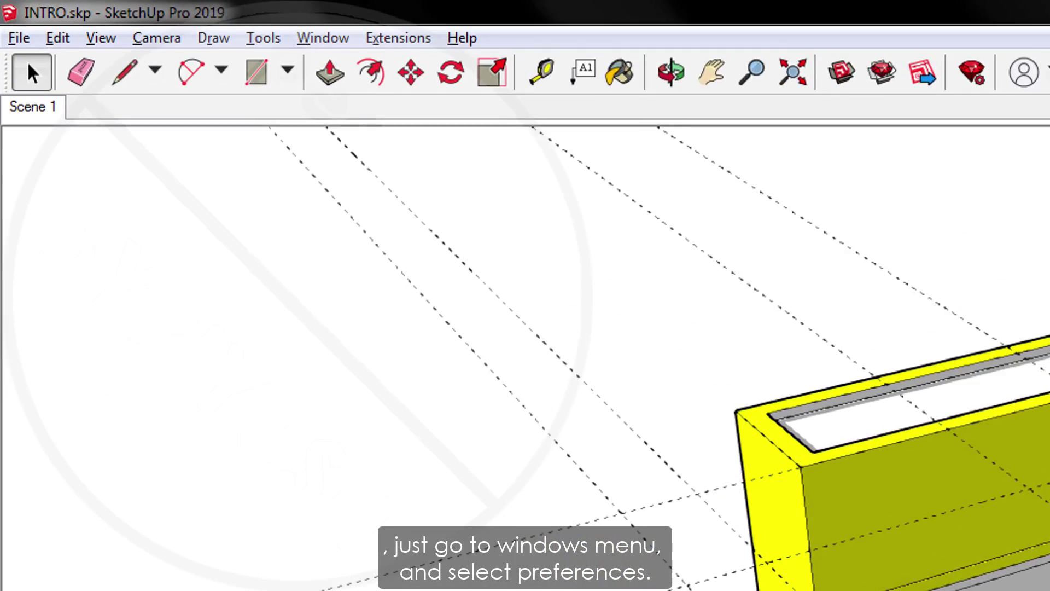
# - Review the backup option and auto-save interval in the General preferences of SketchUp, then accept the settings
pyautogui.click(323, 35)
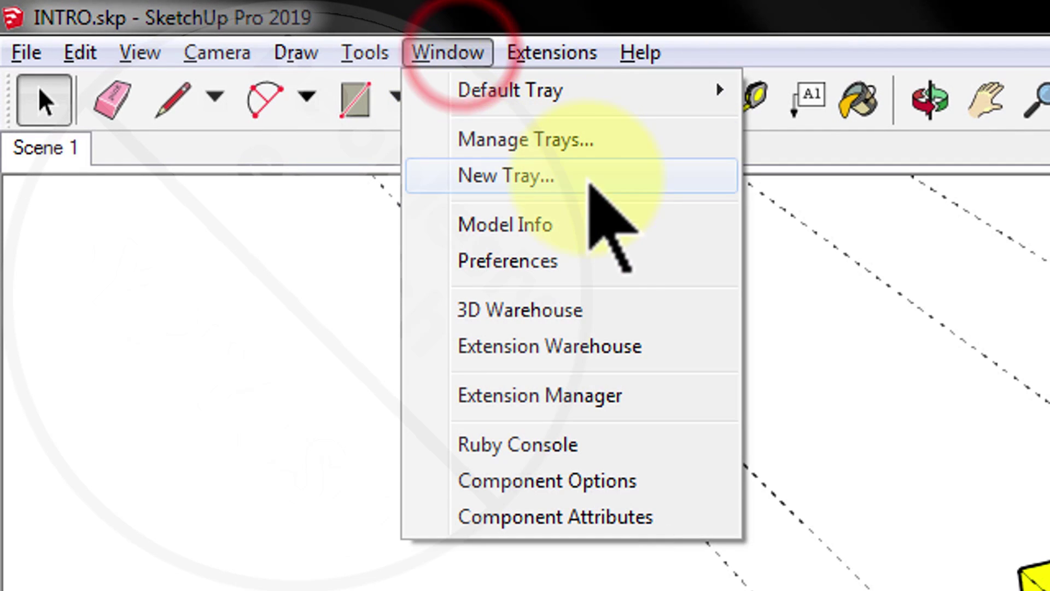
pyautogui.click(609, 261)
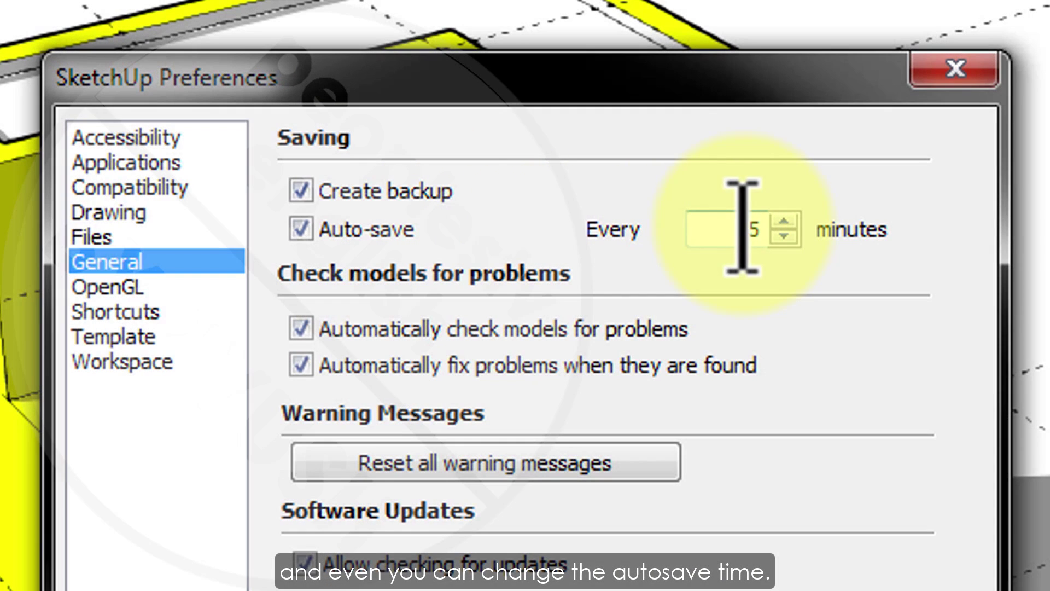
pyautogui.doubleClick(744, 227)
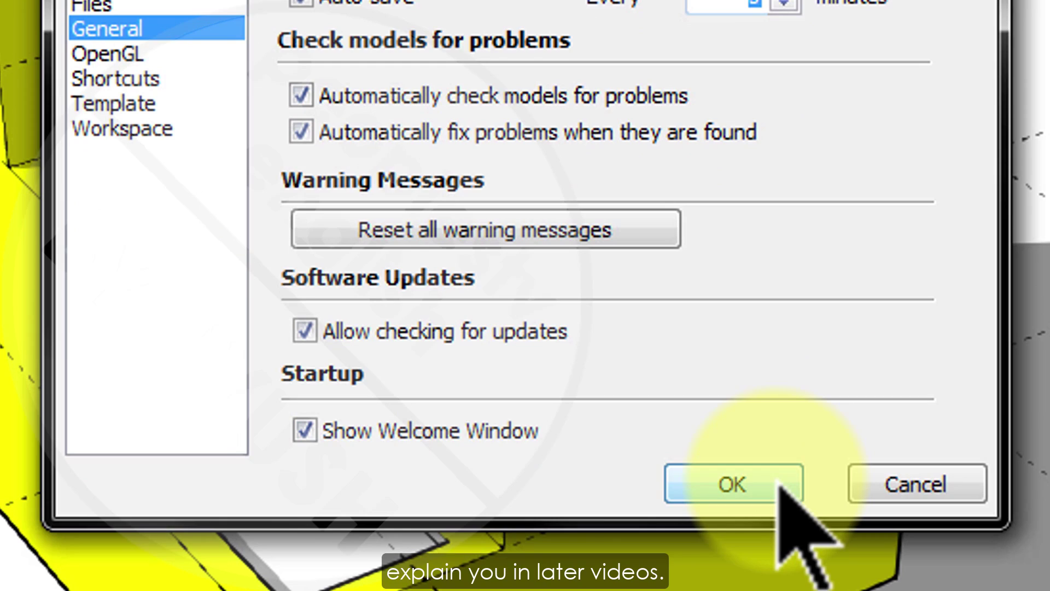
pyautogui.click(781, 485)
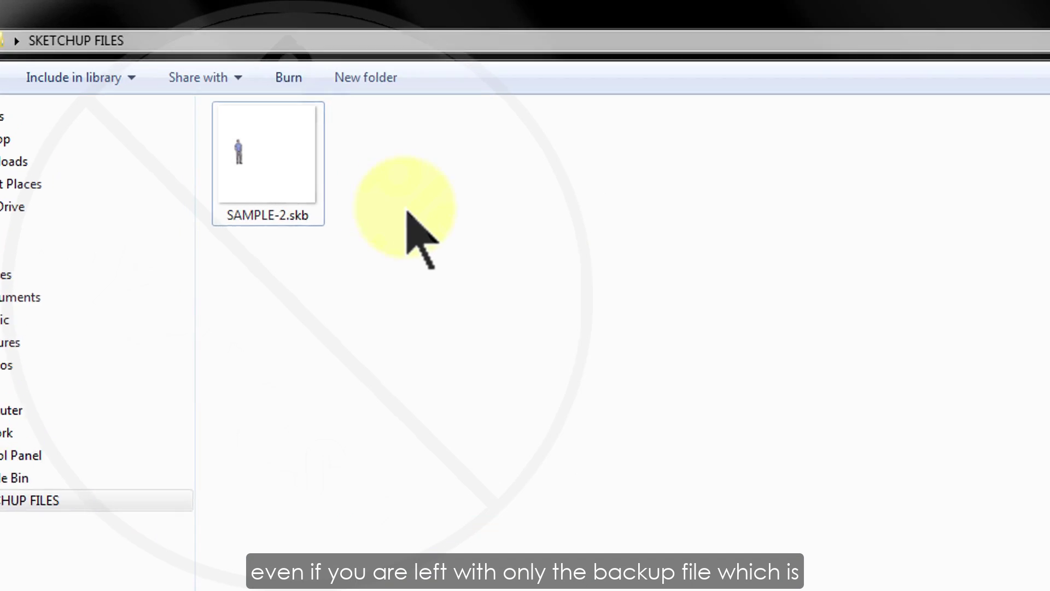
# - Try to open the SAMPLE-2.skb backup file directly from the SKETCHUP FILES folder
pyautogui.click(291, 174)
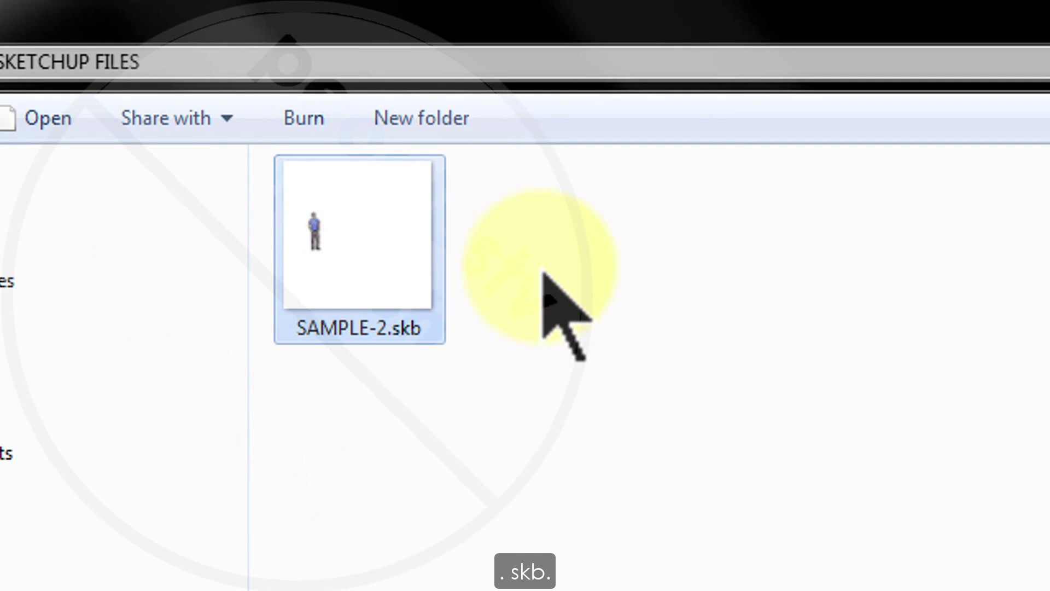
pyautogui.rightClick(395, 253)
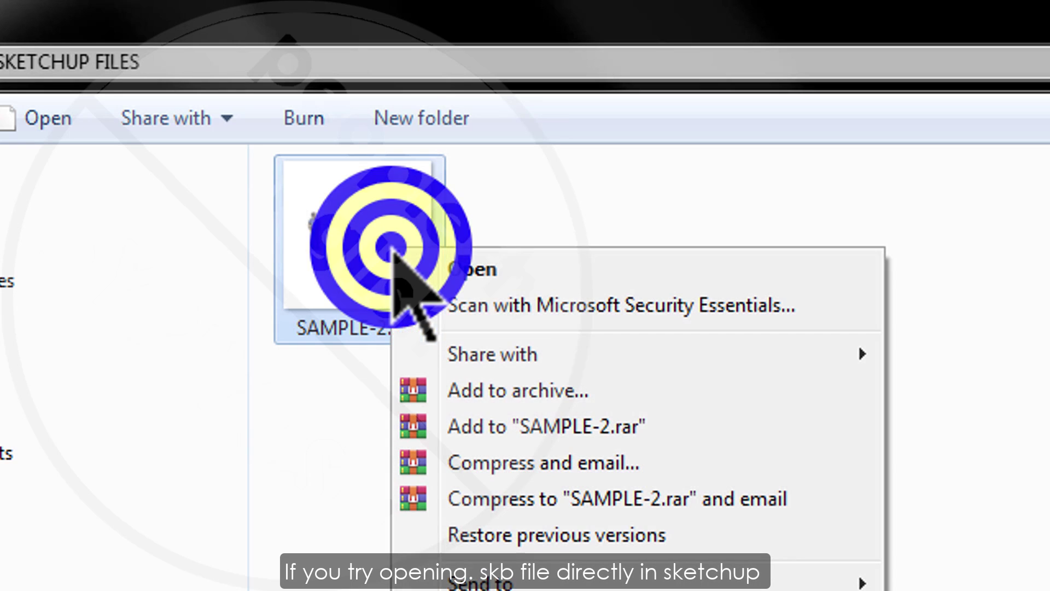
pyautogui.click(514, 264)
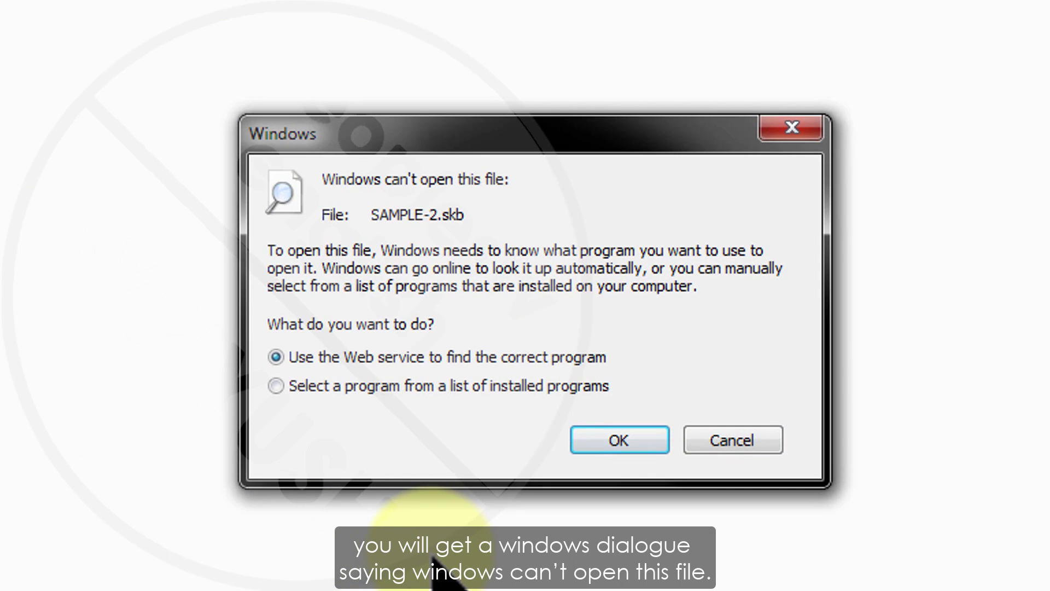
pyautogui.click(732, 442)
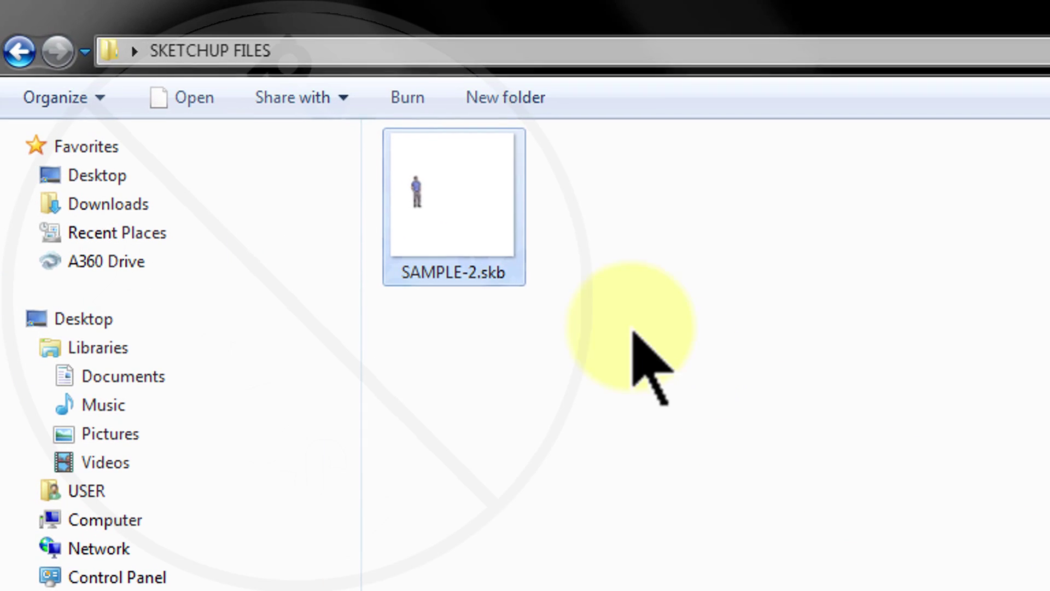
# - Duplicate the SAMPLE-2.skb backup file within the SKETCHUP FILES folder
pyautogui.rightClick(475, 208)
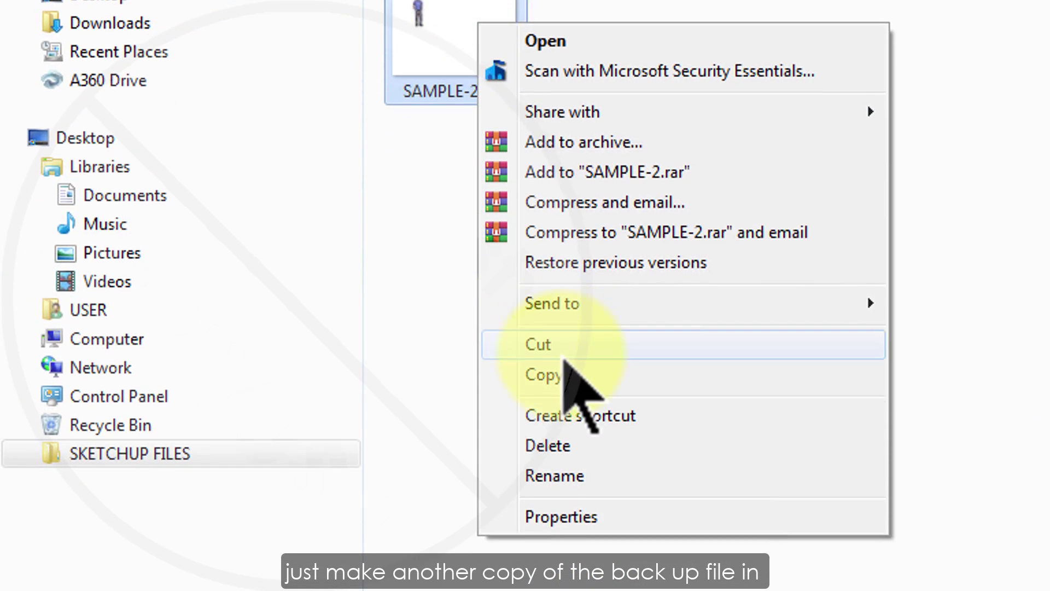
pyautogui.click(553, 528)
pyautogui.rightClick(635, 390)
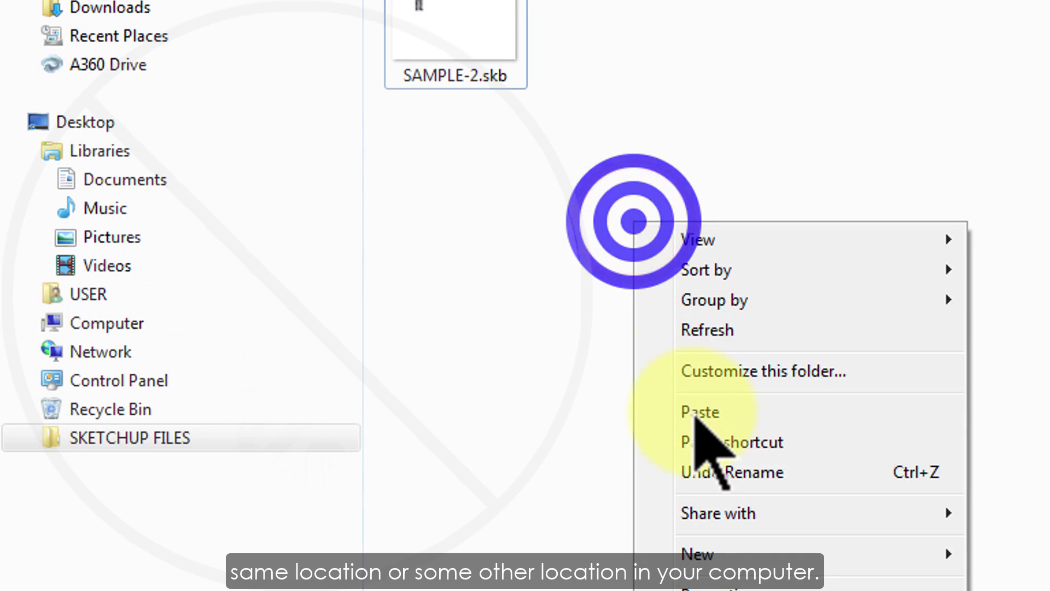
pyautogui.click(690, 411)
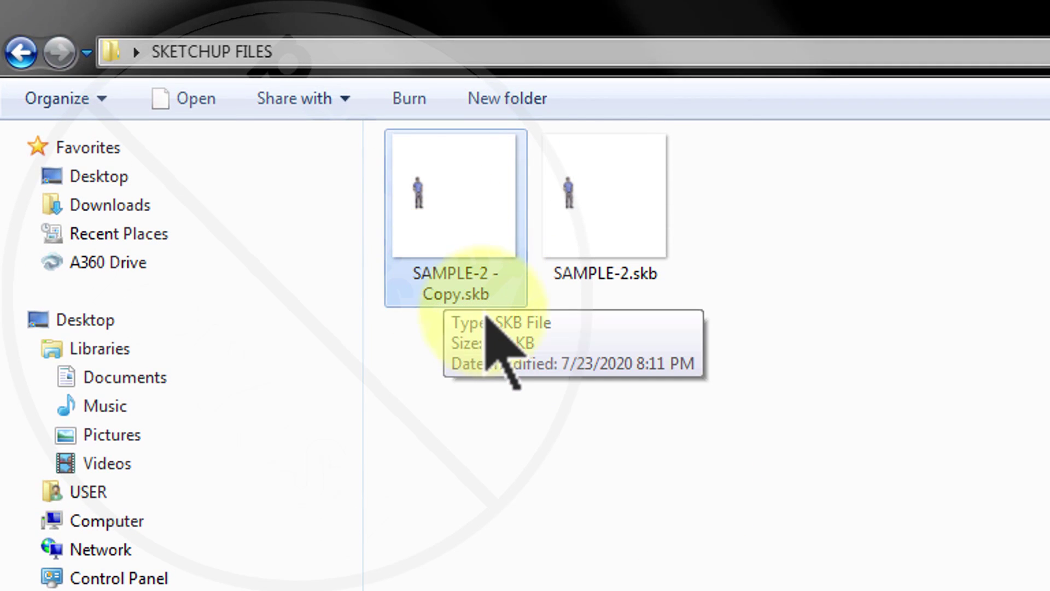
# - Rename the copied backup file as SAMPLE-2 - Copy.skp and accept the extension change
pyautogui.click(487, 284)
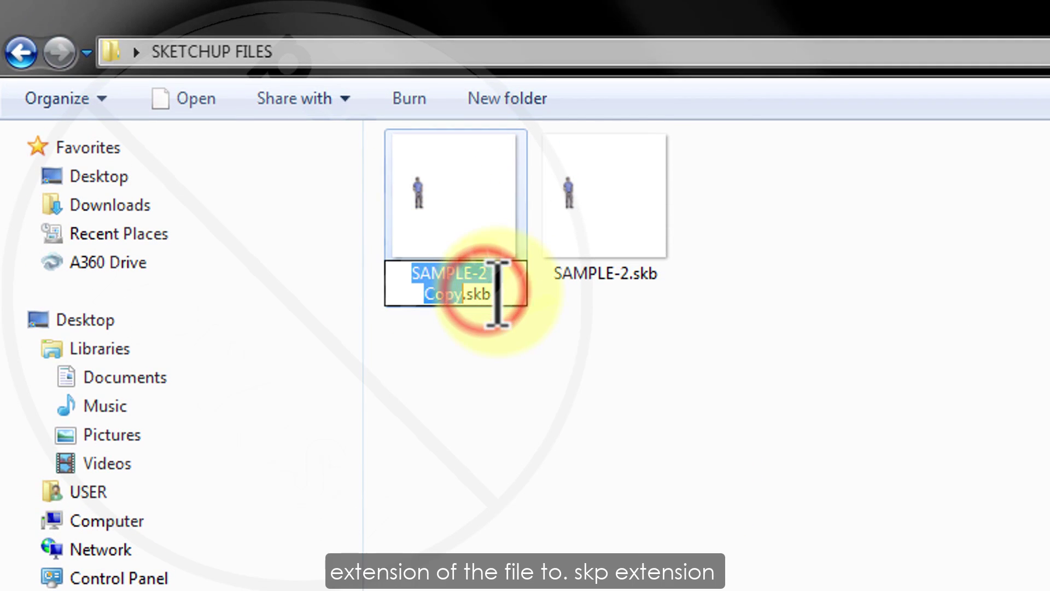
pyautogui.click(497, 293)
pyautogui.press('BackSpace')
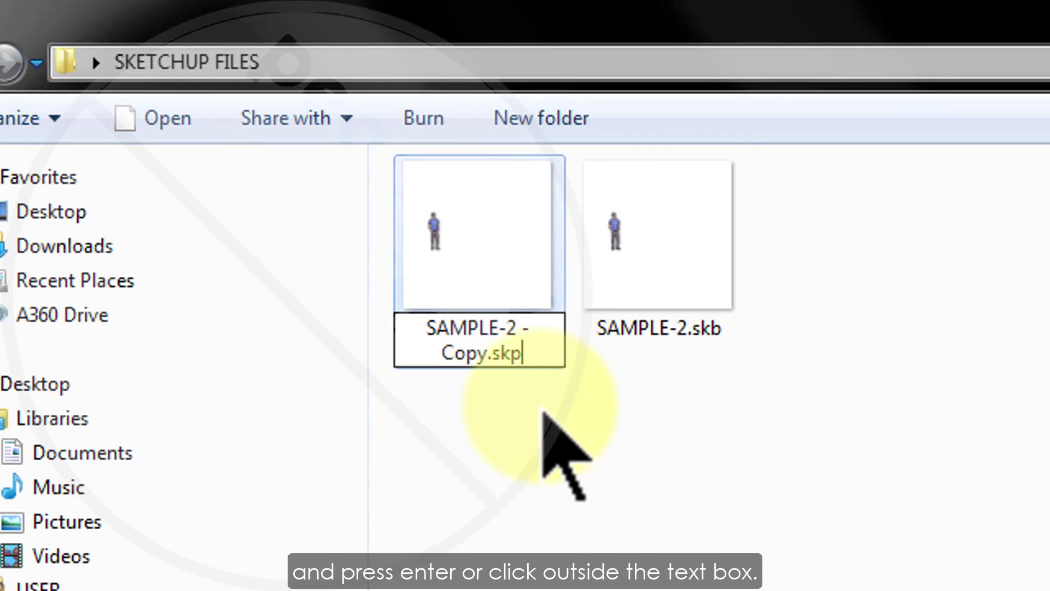
pyautogui.click(547, 437)
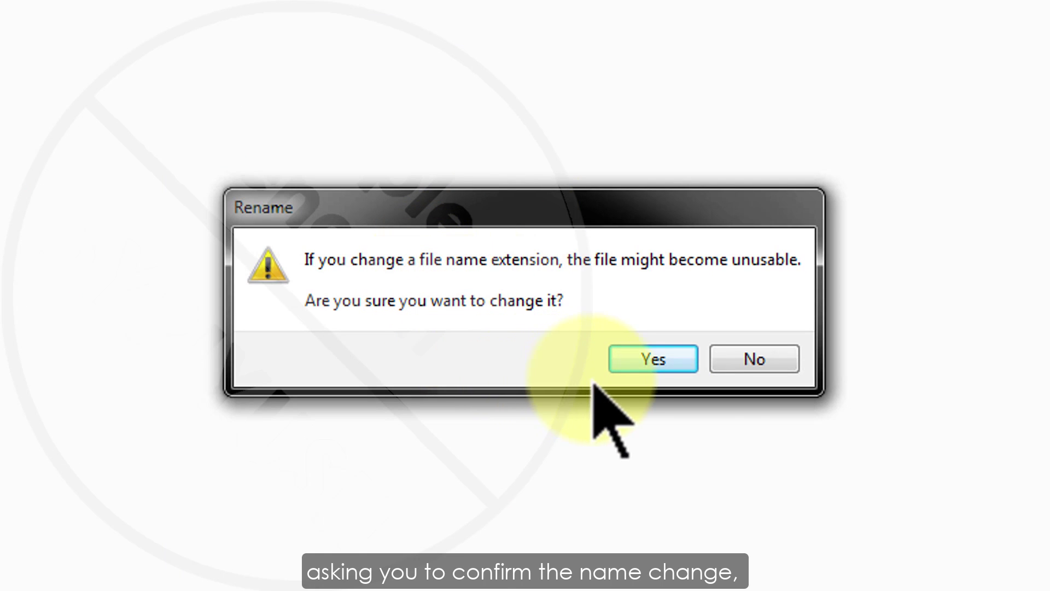
pyautogui.click(654, 362)
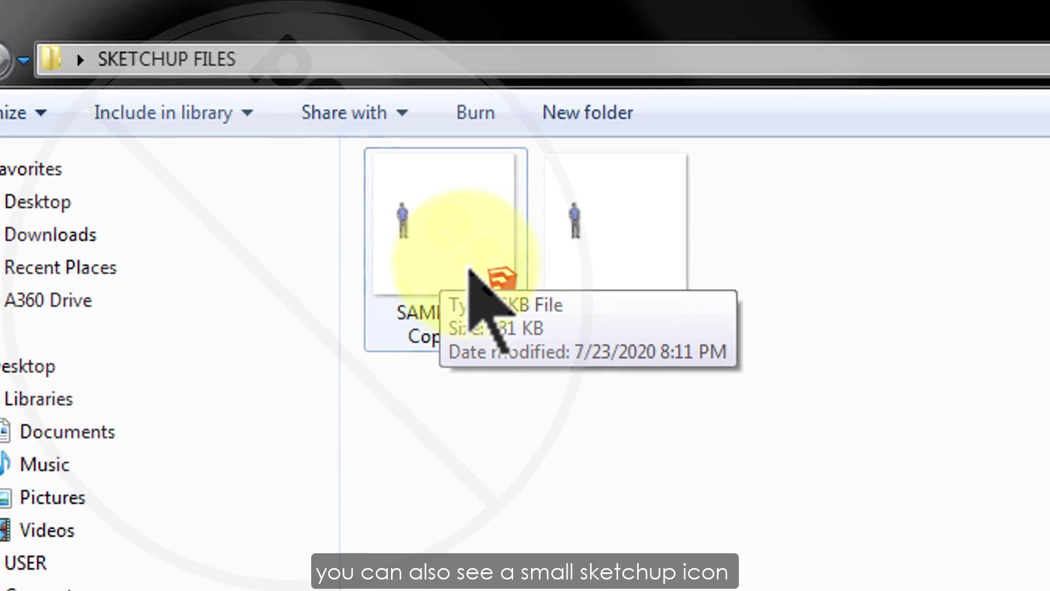
# - Open the recovered SAMPLE-2 - Copy.skp file from the folder
pyautogui.click(468, 265)
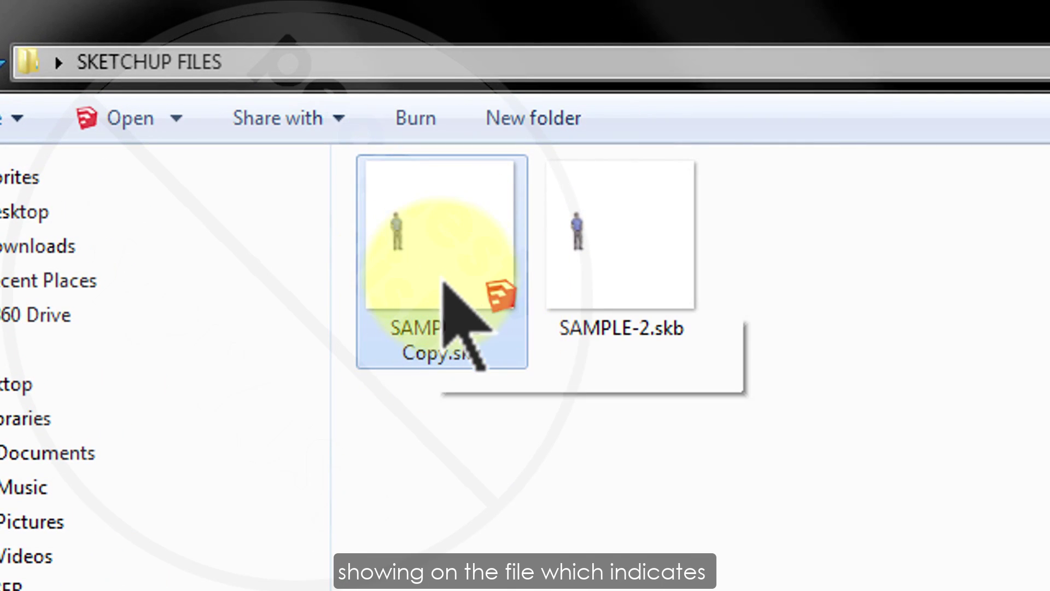
pyautogui.rightClick(447, 263)
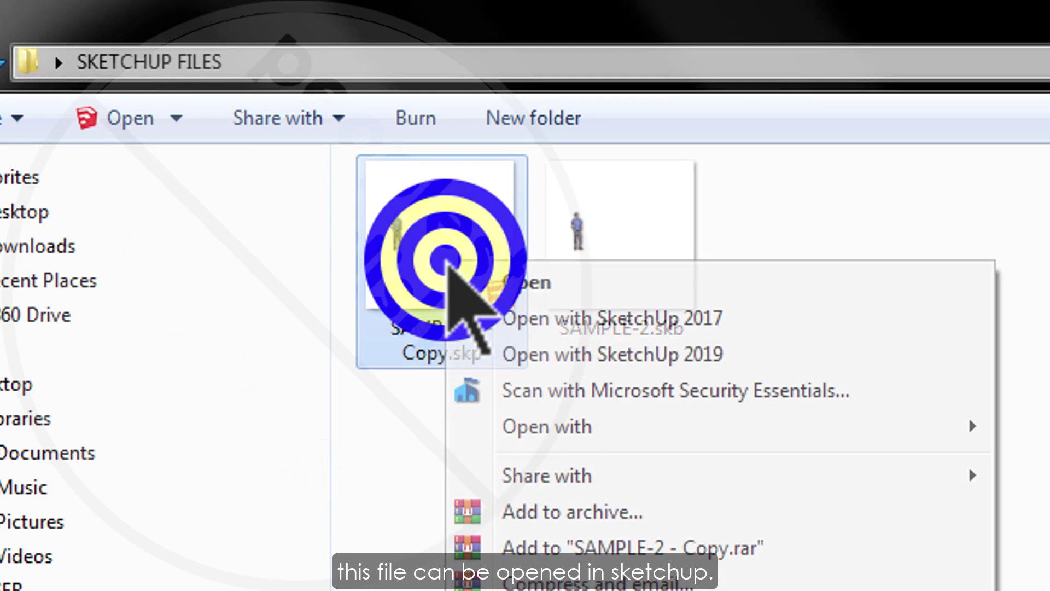
pyautogui.click(623, 283)
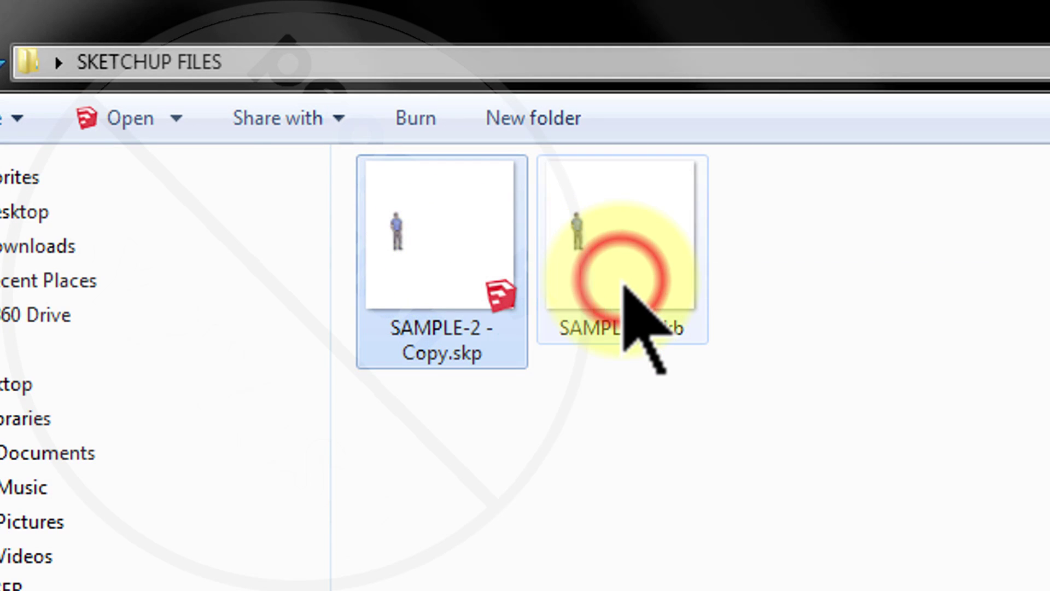